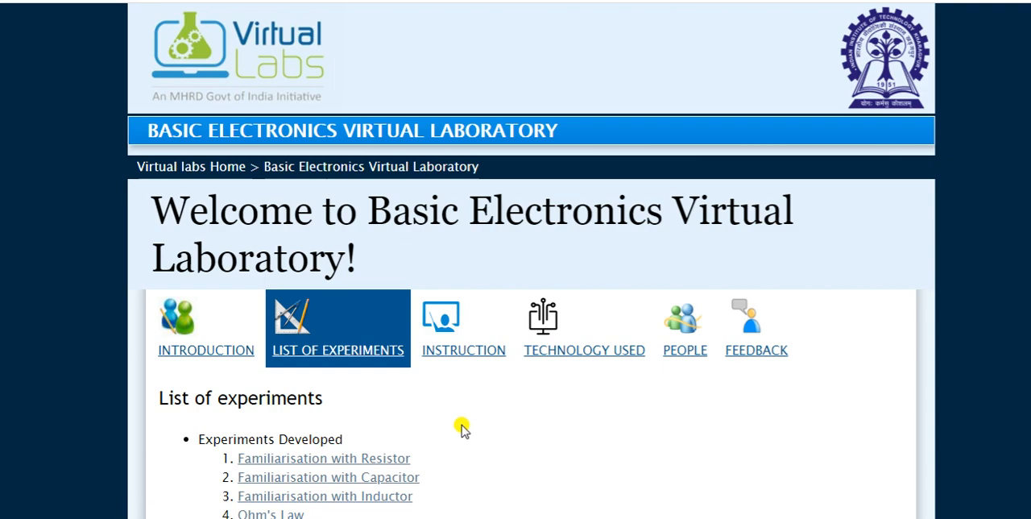
Open the Black Box experiment from the Basic Electronics list of developed experiments.
{"action": "scroll", "coordinate": [462, 426], "scroll_direction": "down", "scroll_amount": 3}
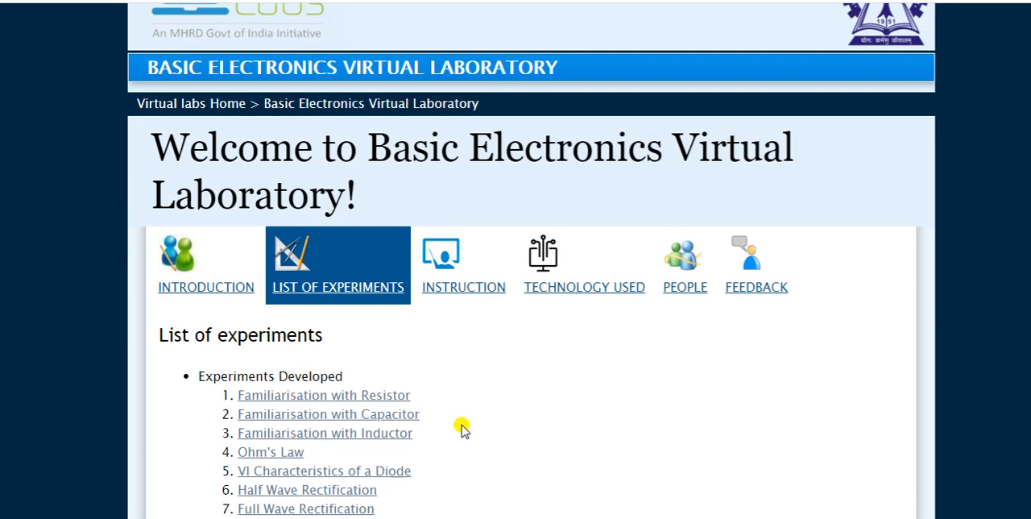
{"action": "scroll", "coordinate": [461, 427], "scroll_direction": "down", "scroll_amount": 1}
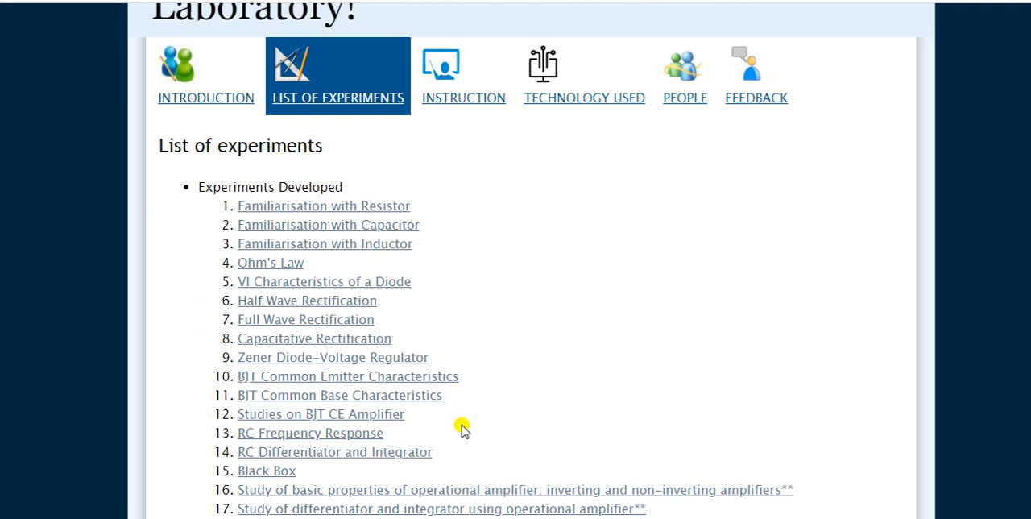
{"action": "scroll", "coordinate": [461, 427], "scroll_direction": "down", "scroll_amount": 1}
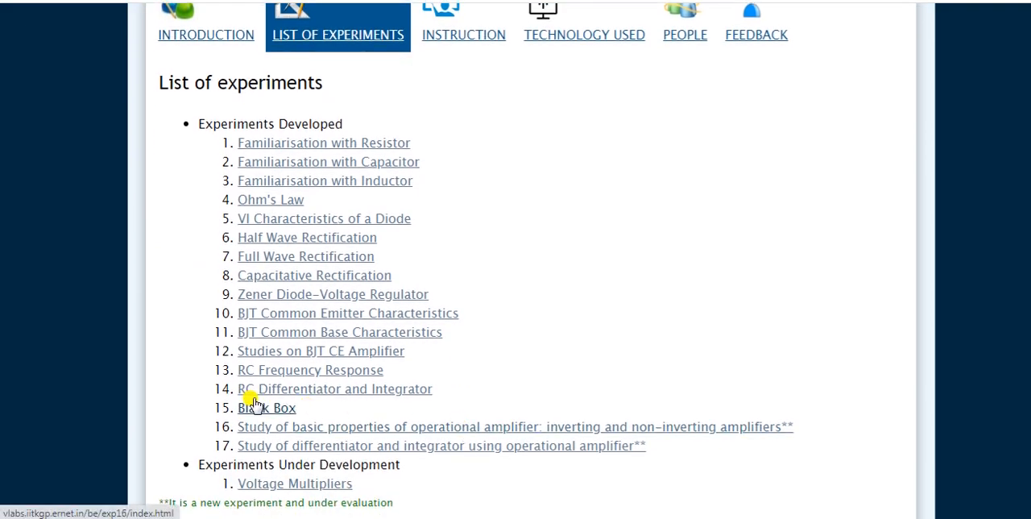
{"action": "left_click", "coordinate": [261, 410]}
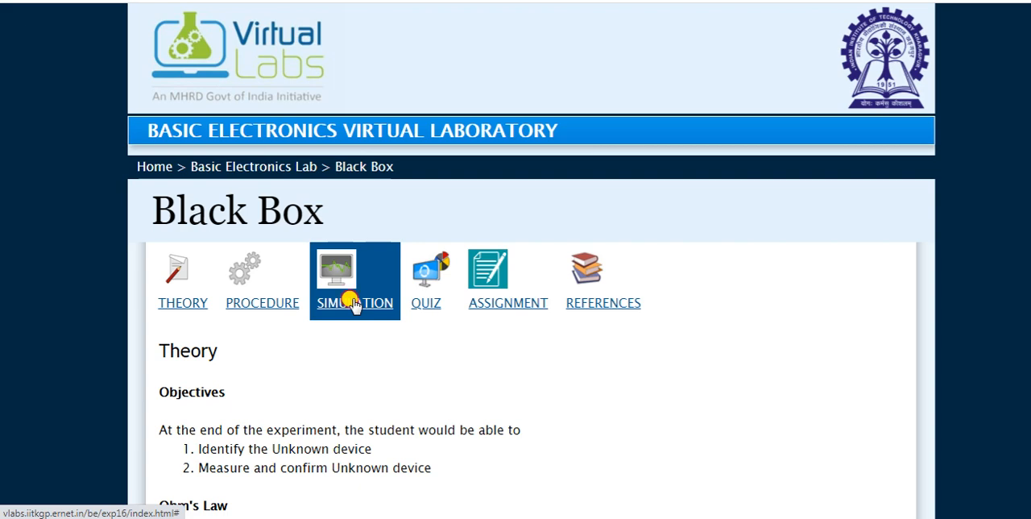
Go to the Black Box simulation and launch Identify the Unknown Device.
{"action": "left_click", "coordinate": [352, 303]}
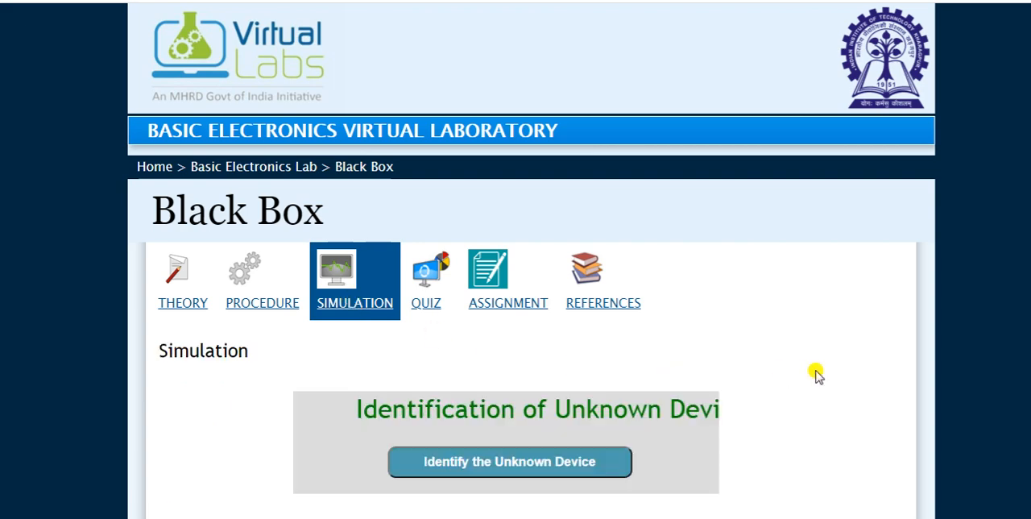
{"action": "scroll", "coordinate": [815, 373], "scroll_direction": "down", "scroll_amount": 2}
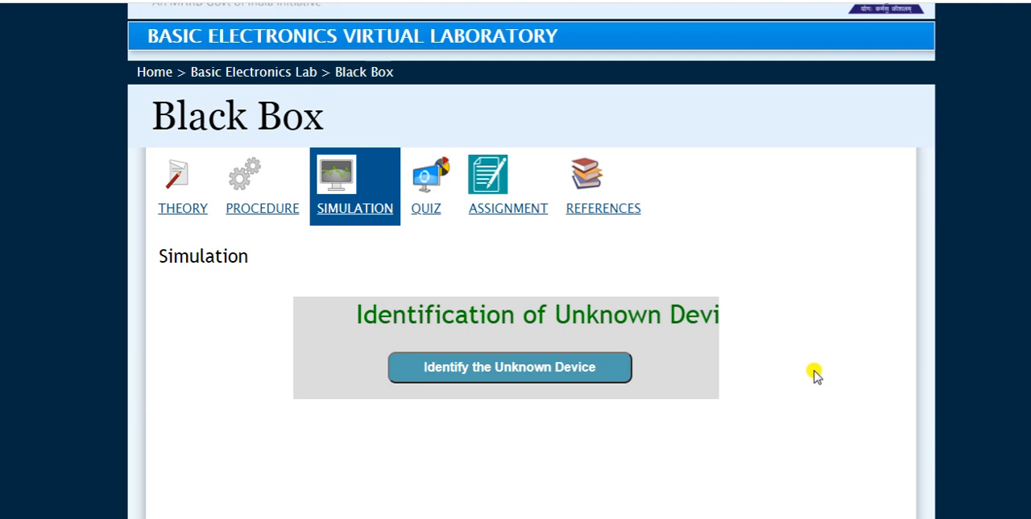
{"action": "left_click", "coordinate": [519, 369]}
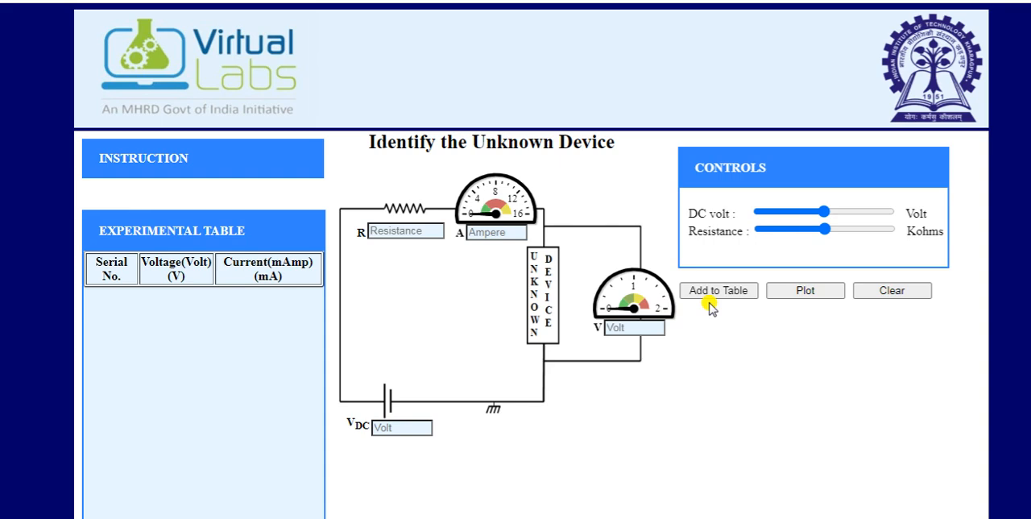
Set the DC voltage to 0.2 V and the resistance to 1 kohm, and add the reading to the experimental table.
{"action": "mouse_move", "coordinate": [99, 163]}
{"action": "mouse_move", "coordinate": [133, 152]}
{"action": "left_click", "coordinate": [763, 212]}
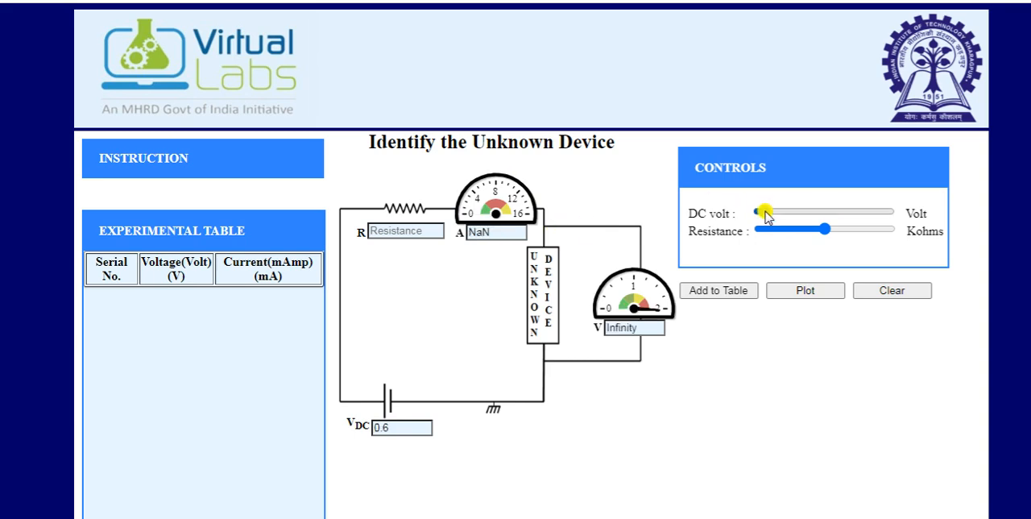
{"action": "key", "text": "Left"}
{"action": "key", "text": "Left"}
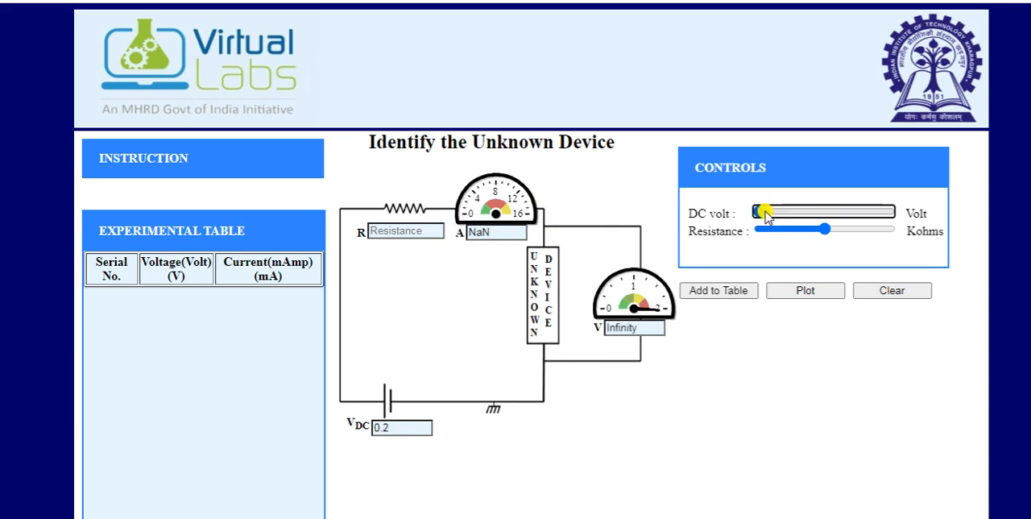
{"action": "mouse_move", "coordinate": [146, 146]}
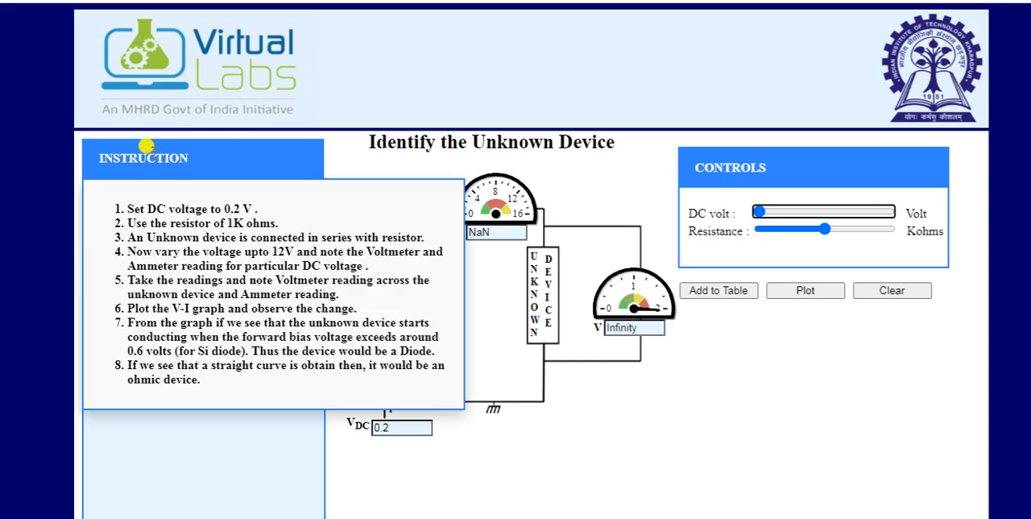
{"action": "left_click", "coordinate": [760, 230]}
{"action": "key", "text": "Right"}
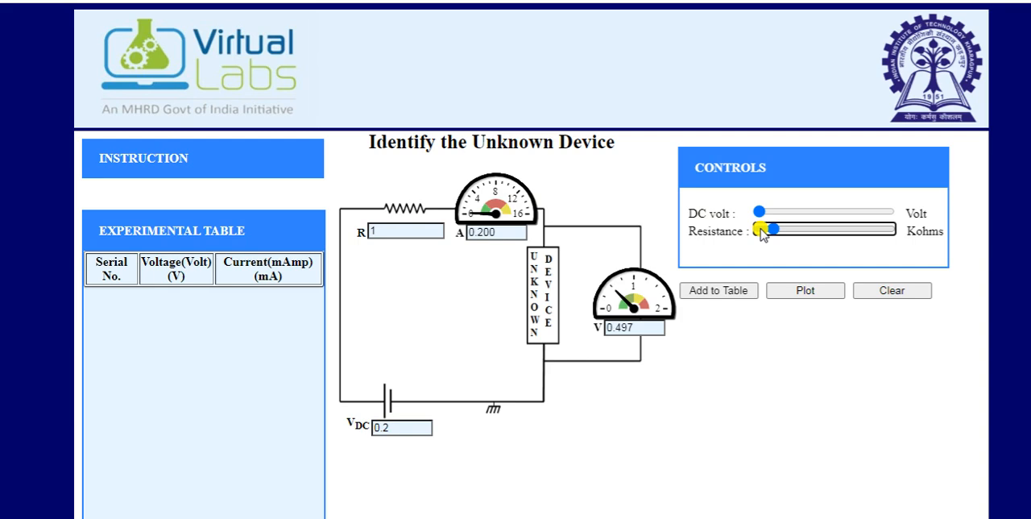
{"action": "left_click", "coordinate": [725, 293]}
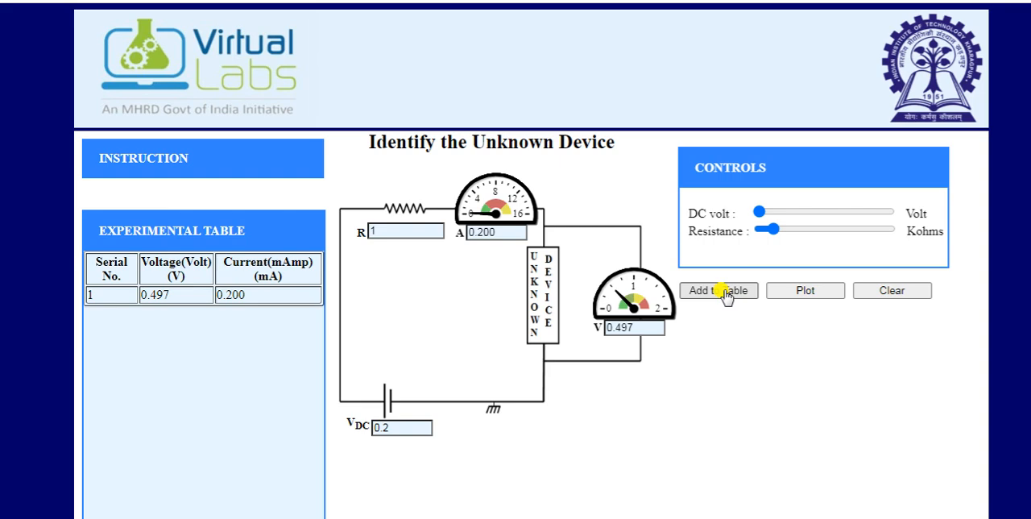
Record readings in the experimental table at DC voltages of 1 V and 1.8 V, keeping the 1 kohm resistance.
{"action": "left_click", "coordinate": [772, 231]}
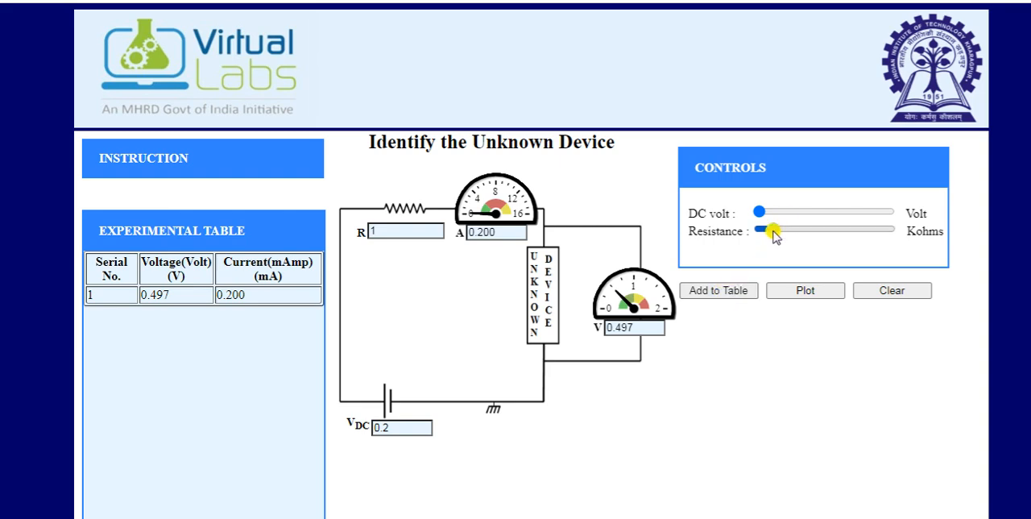
{"action": "left_click", "coordinate": [761, 214]}
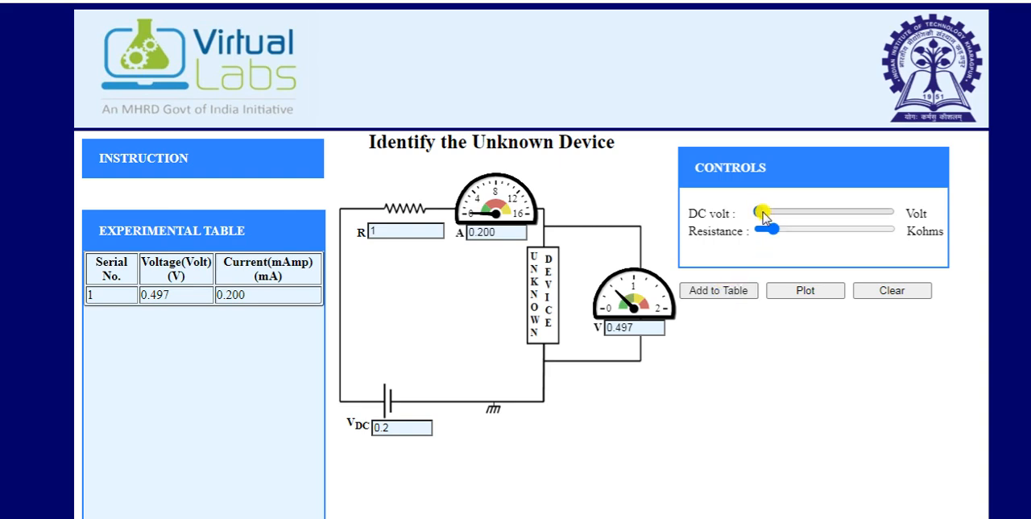
{"action": "key", "text": "Right"}
{"action": "key", "text": "Right"}
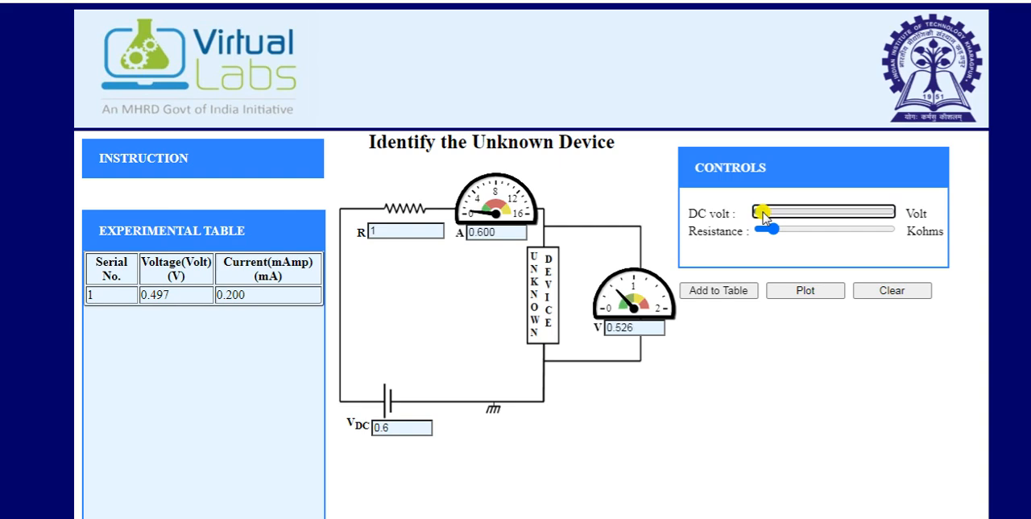
{"action": "left_click", "coordinate": [723, 292]}
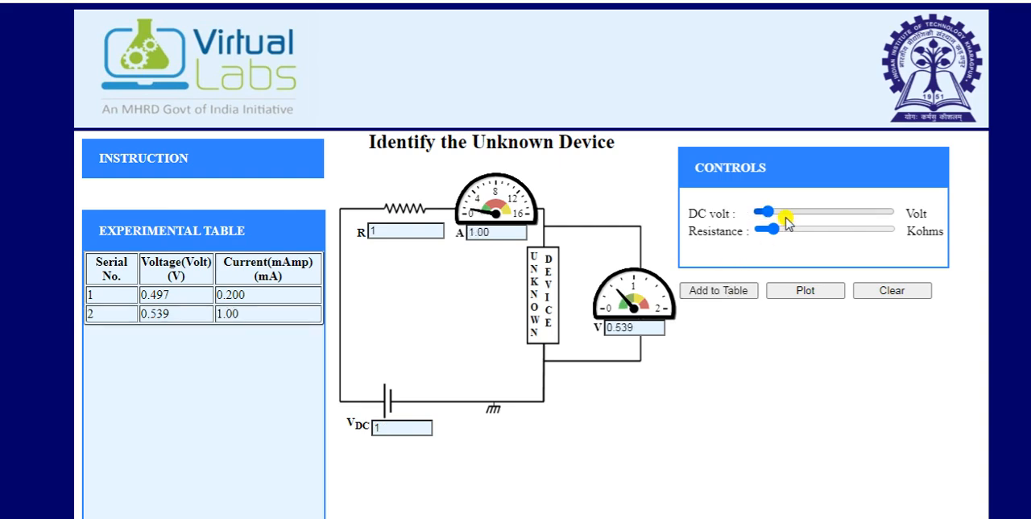
{"action": "left_click_drag", "start_coordinate": [767, 214], "coordinate": [774, 212]}
{"action": "left_click", "coordinate": [727, 295]}
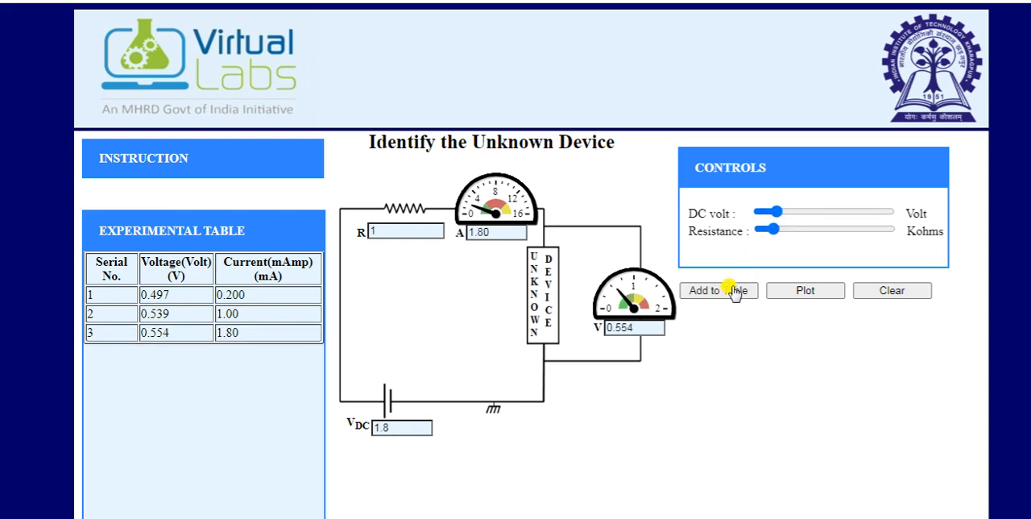
Raise the DC voltage to 2.2 V, 2.6 V and 3 V, adding a reading to the experimental table at each value.
{"action": "left_click", "coordinate": [773, 212]}
{"action": "left_click_drag", "start_coordinate": [776, 214], "coordinate": [781, 212]}
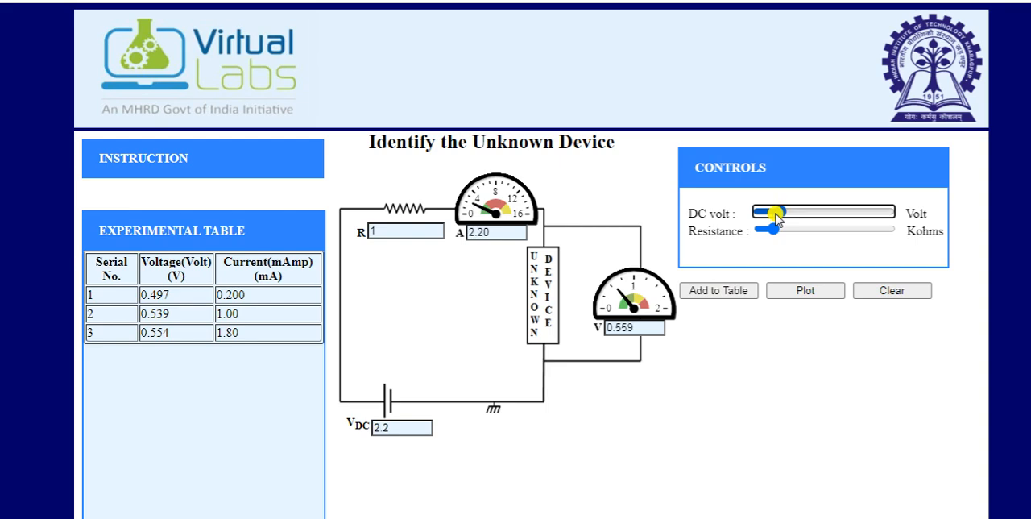
{"action": "left_click", "coordinate": [719, 292]}
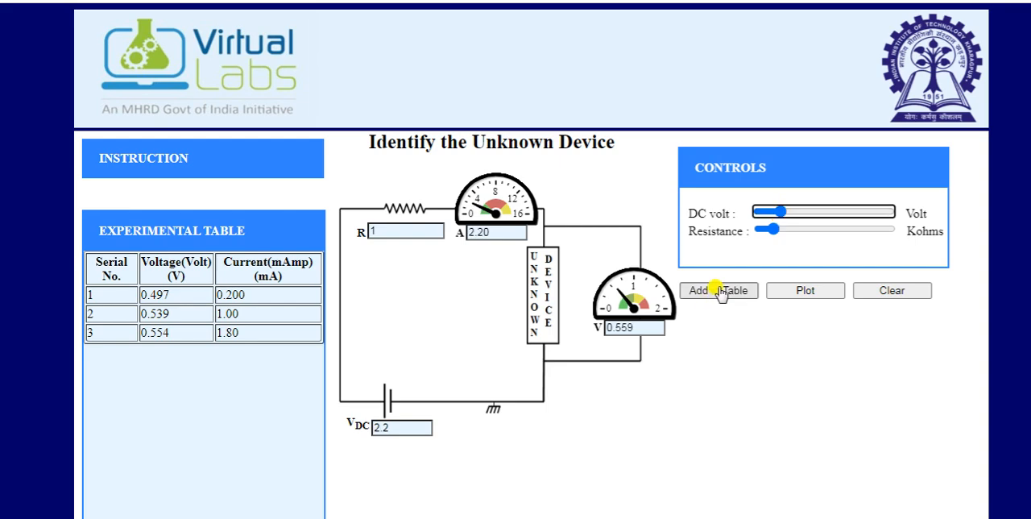
{"action": "left_click", "coordinate": [786, 212]}
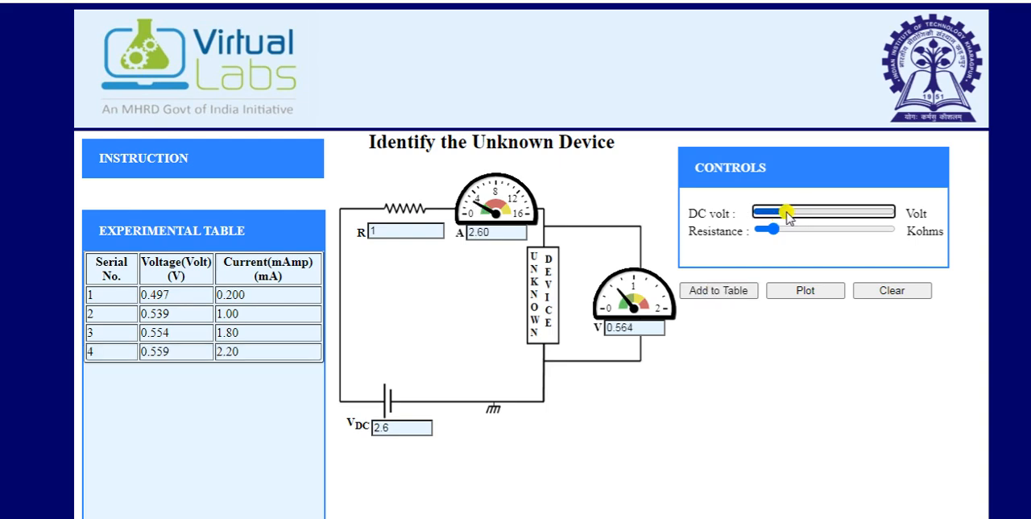
{"action": "left_click", "coordinate": [735, 290]}
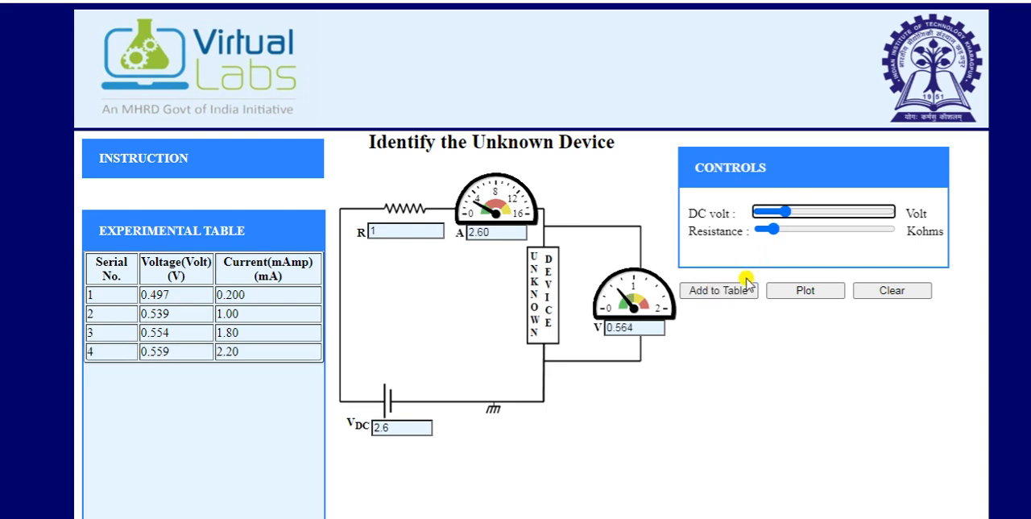
{"action": "left_click", "coordinate": [789, 212]}
{"action": "left_click", "coordinate": [739, 291]}
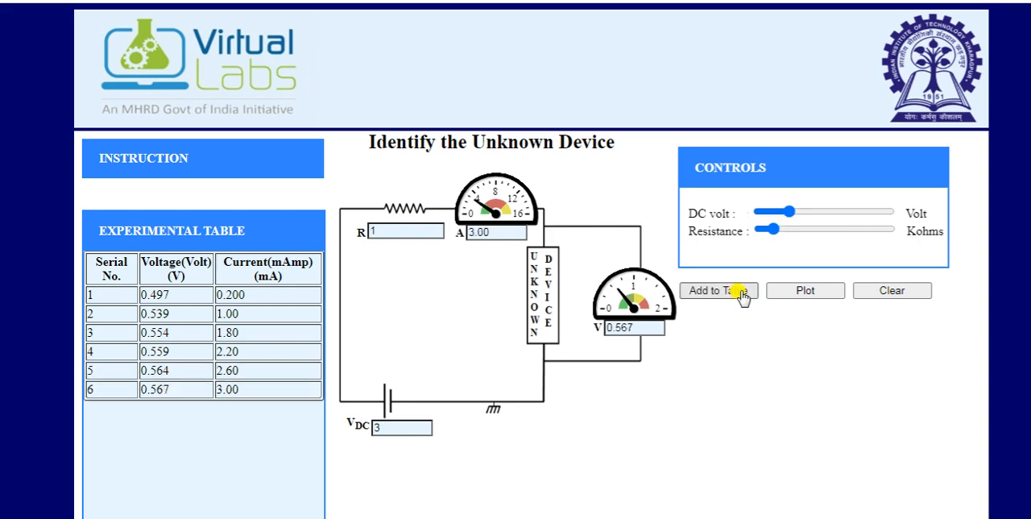
Add readings to the experimental table at DC voltages of 4.6 V and 5.8 V.
{"action": "left_click", "coordinate": [793, 213]}
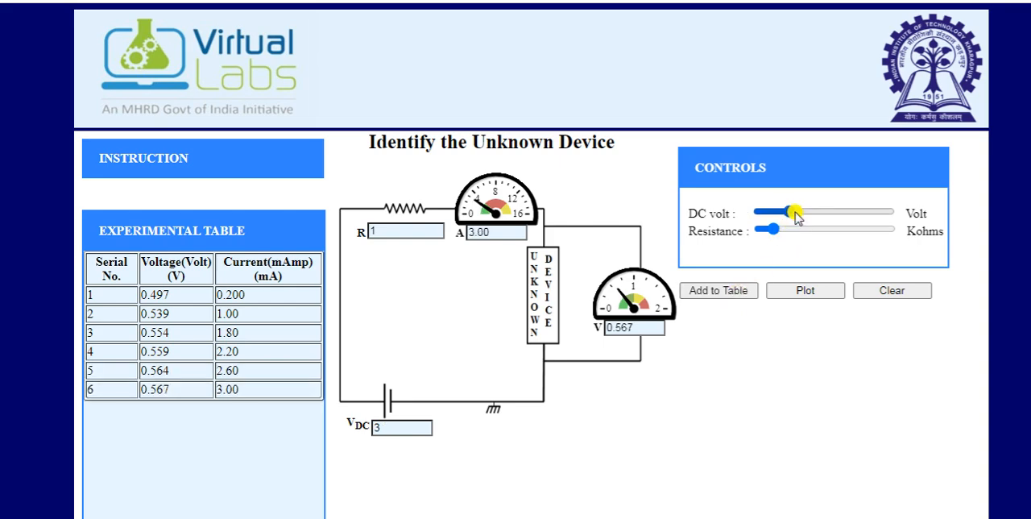
{"action": "left_click", "coordinate": [729, 292]}
{"action": "left_click", "coordinate": [805, 211]}
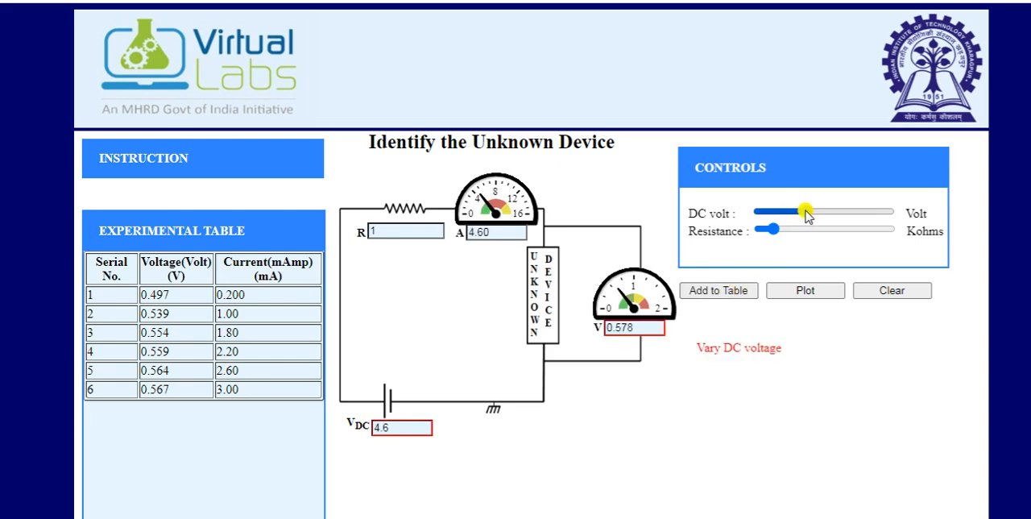
{"action": "left_click", "coordinate": [745, 285]}
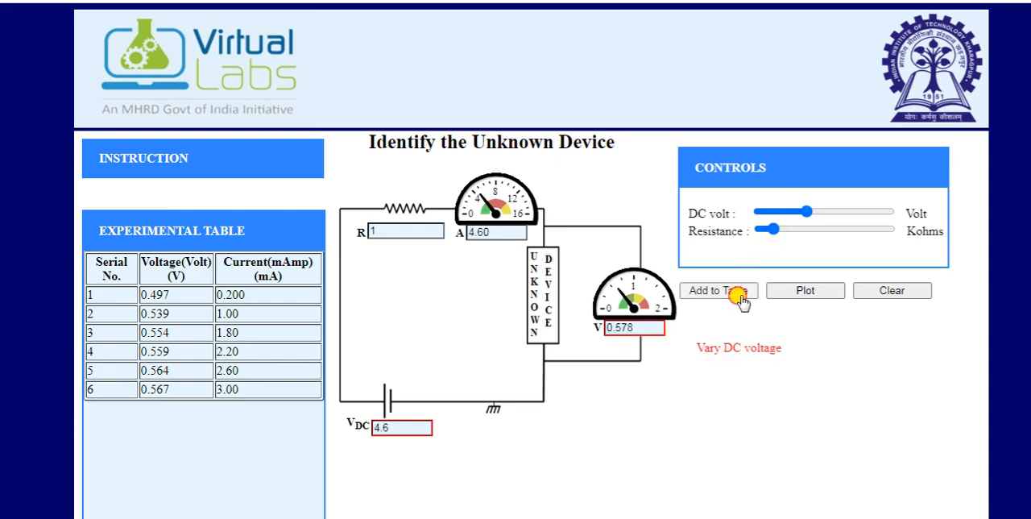
{"action": "left_click", "coordinate": [818, 212]}
{"action": "left_click", "coordinate": [748, 293]}
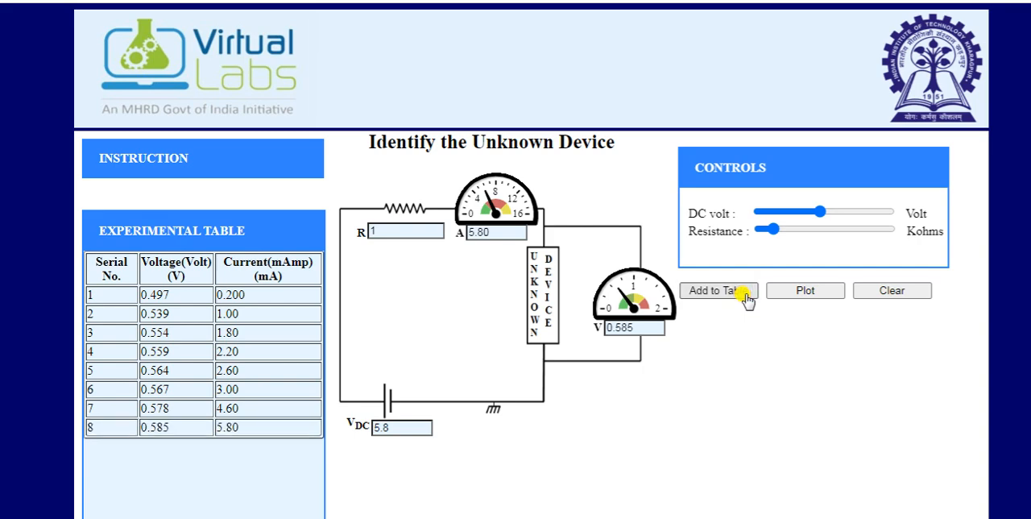
Increase the DC voltage through 6.6 V, 7.4 V, 8.2 V and 9.4 V, adding each reading to the experimental table.
{"action": "left_click", "coordinate": [828, 211]}
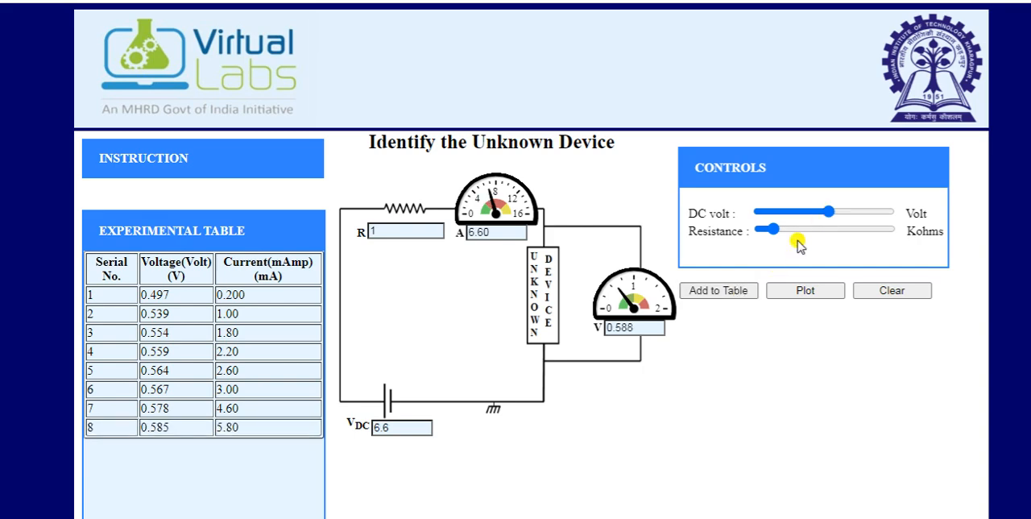
{"action": "left_click", "coordinate": [732, 293]}
{"action": "left_click", "coordinate": [836, 211]}
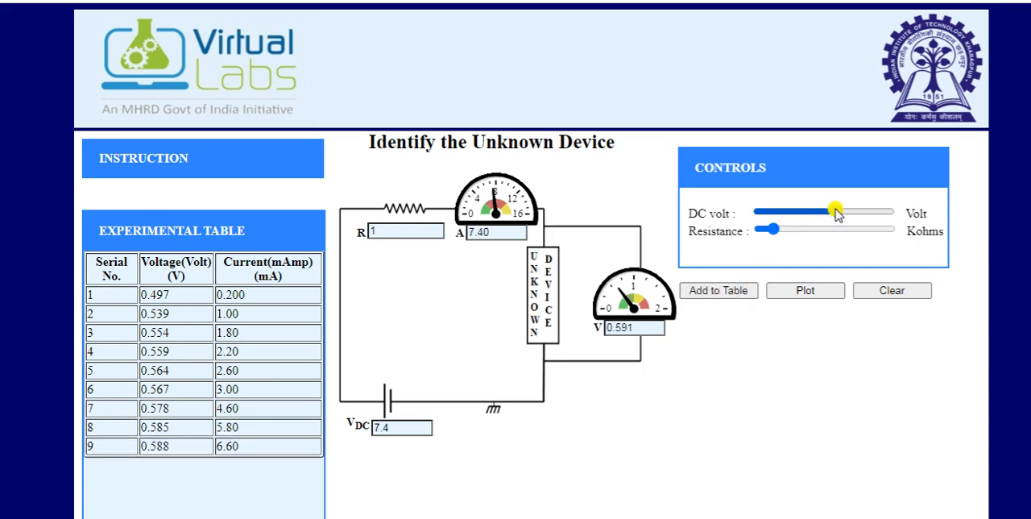
{"action": "left_click", "coordinate": [735, 293]}
{"action": "left_click_drag", "start_coordinate": [816, 212], "coordinate": [859, 213]}
{"action": "left_click", "coordinate": [747, 293]}
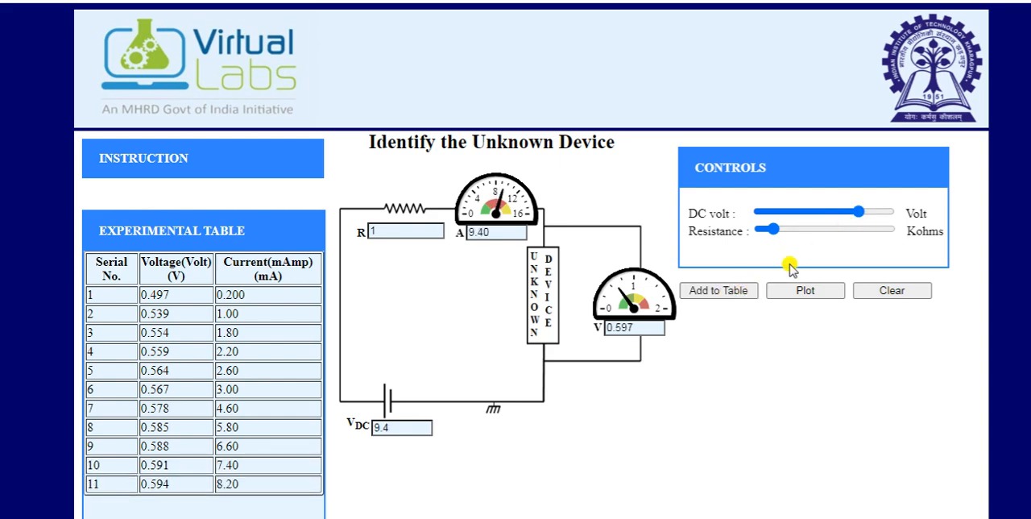
{"action": "left_click", "coordinate": [746, 293]}
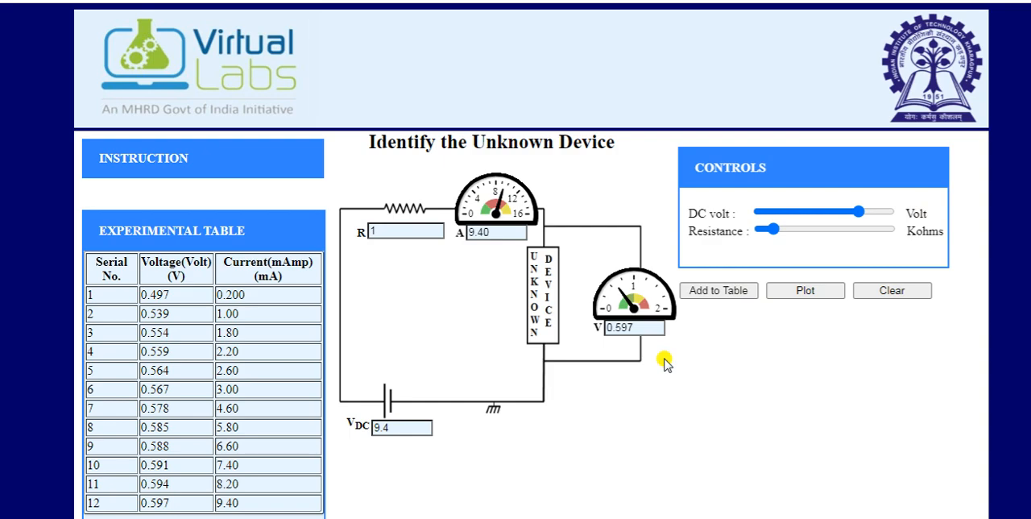
Plot the V-I graph of the recorded readings and submit Diode as the identity of the unknown device.
{"action": "scroll", "coordinate": [665, 364], "scroll_direction": "down", "scroll_amount": 2}
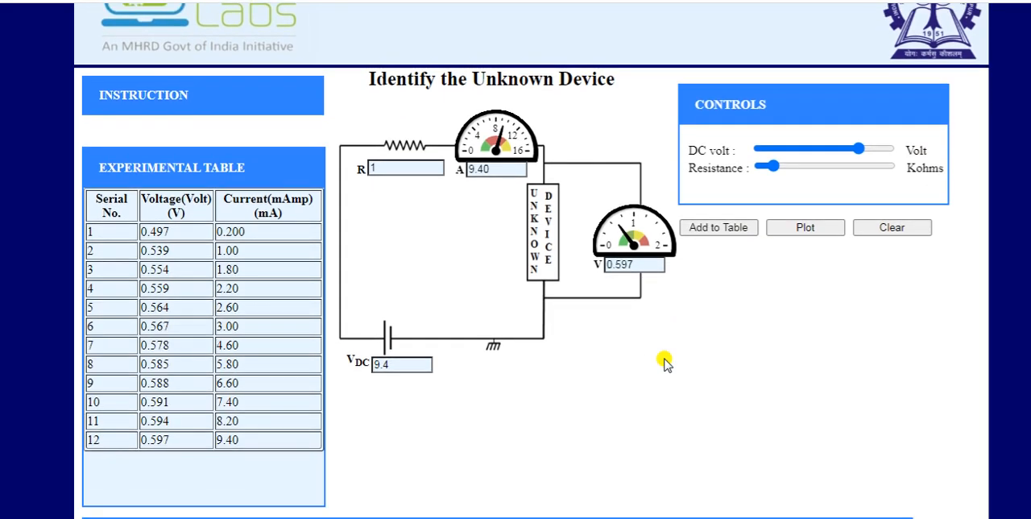
{"action": "left_click", "coordinate": [796, 228]}
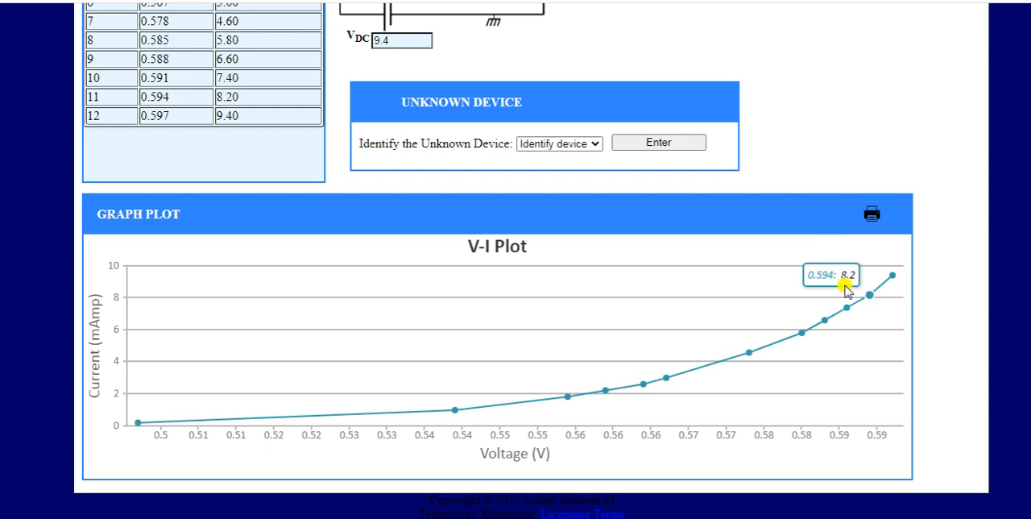
{"action": "left_click", "coordinate": [597, 145]}
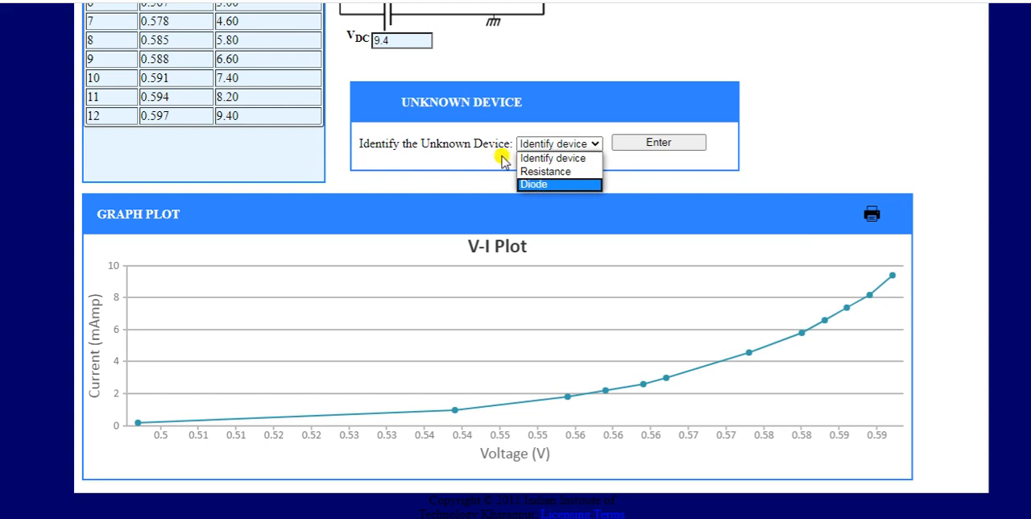
{"action": "left_click", "coordinate": [536, 185]}
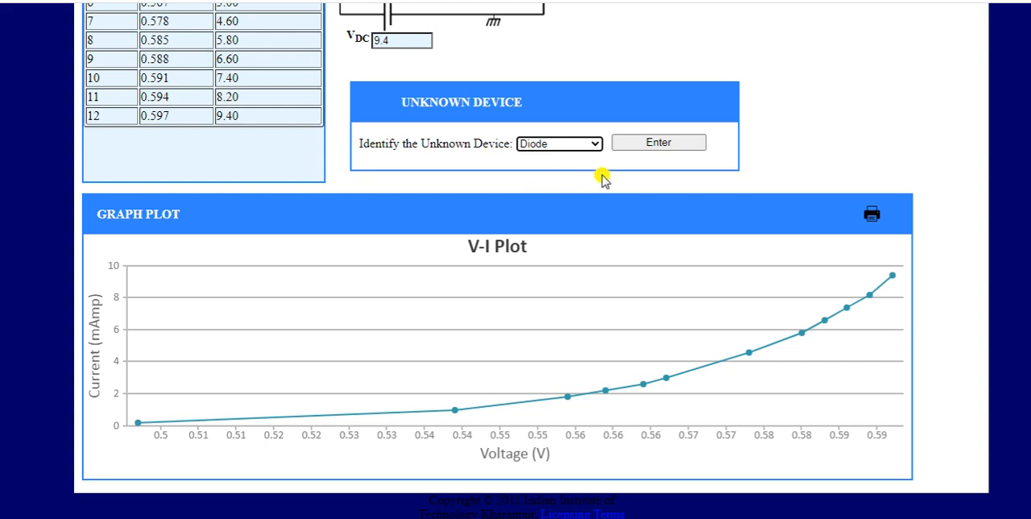
{"action": "left_click", "coordinate": [654, 147]}
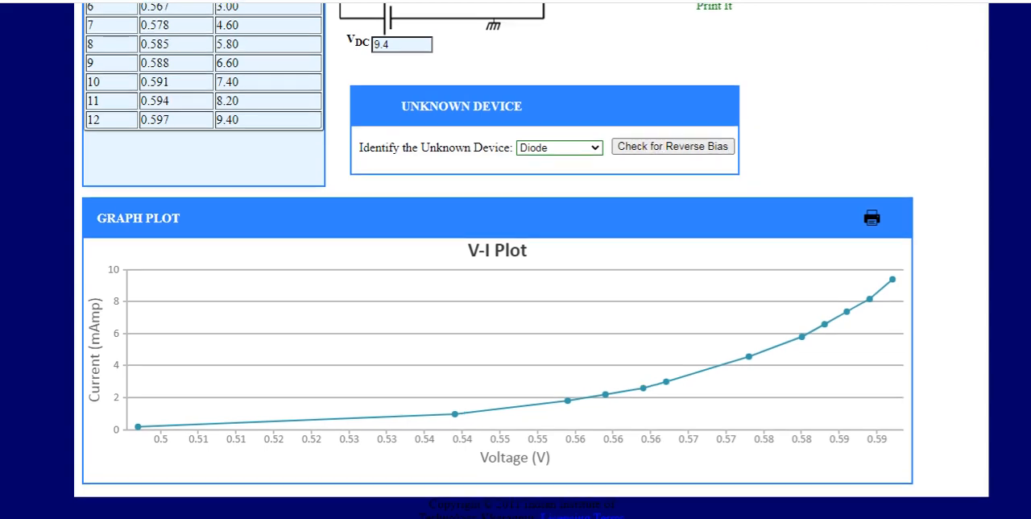
{"action": "scroll", "coordinate": [797, 91], "scroll_direction": "up", "scroll_amount": 2}
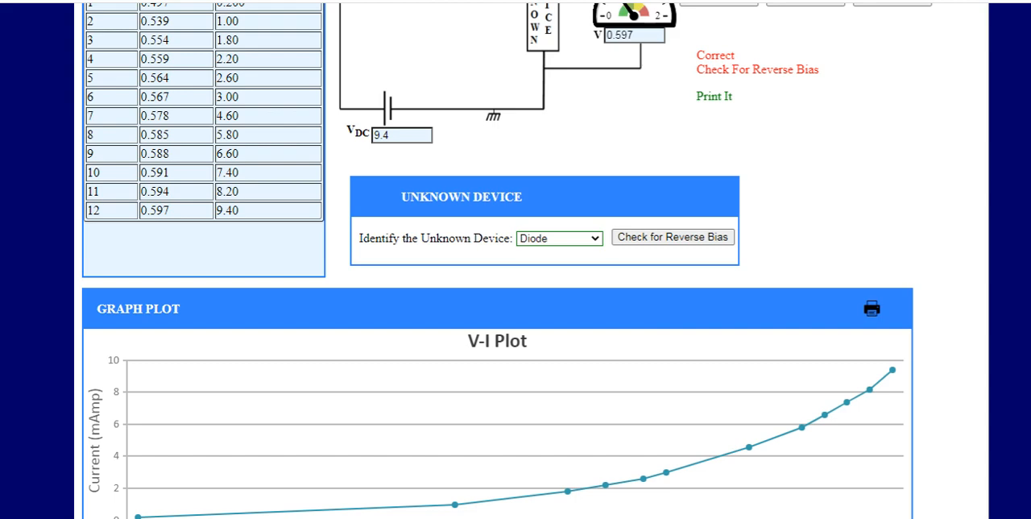
{"action": "scroll", "coordinate": [515, 282], "scroll_direction": "down", "scroll_amount": 2}
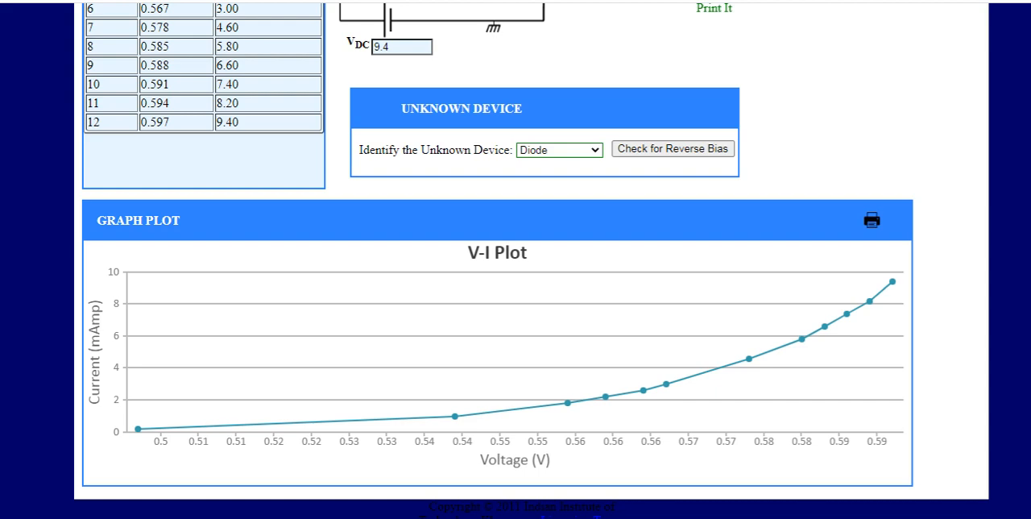
{"action": "scroll", "coordinate": [531, 266], "scroll_direction": "up", "scroll_amount": 5}
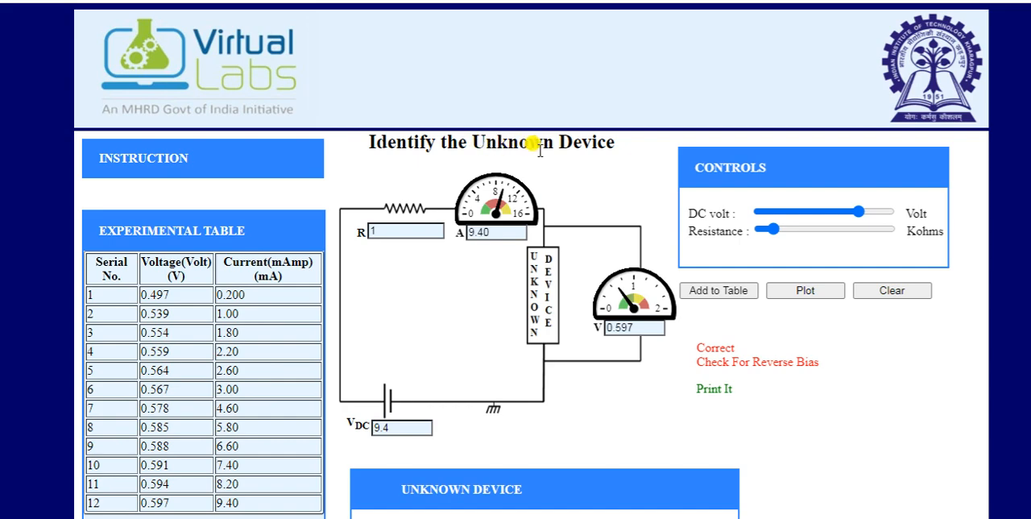